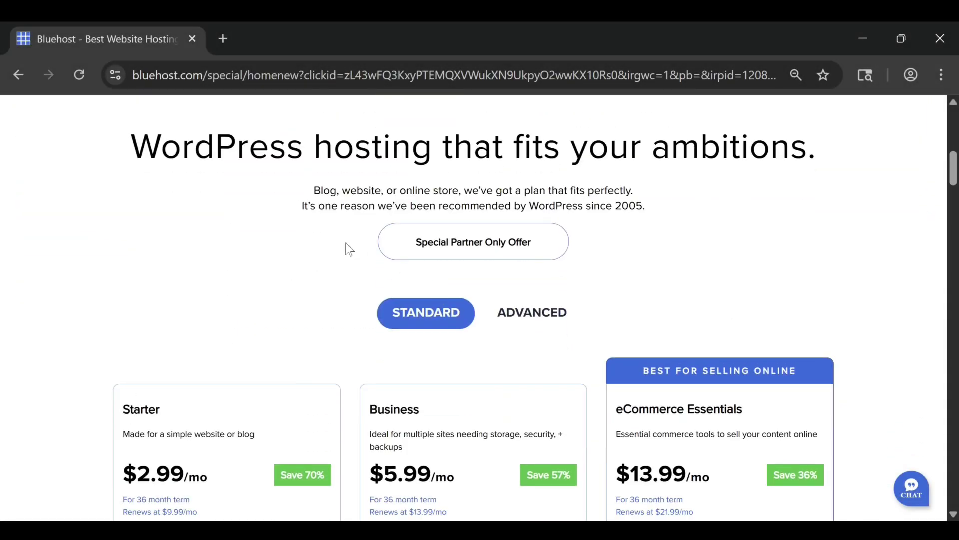
scroll(348, 248, down, 3)
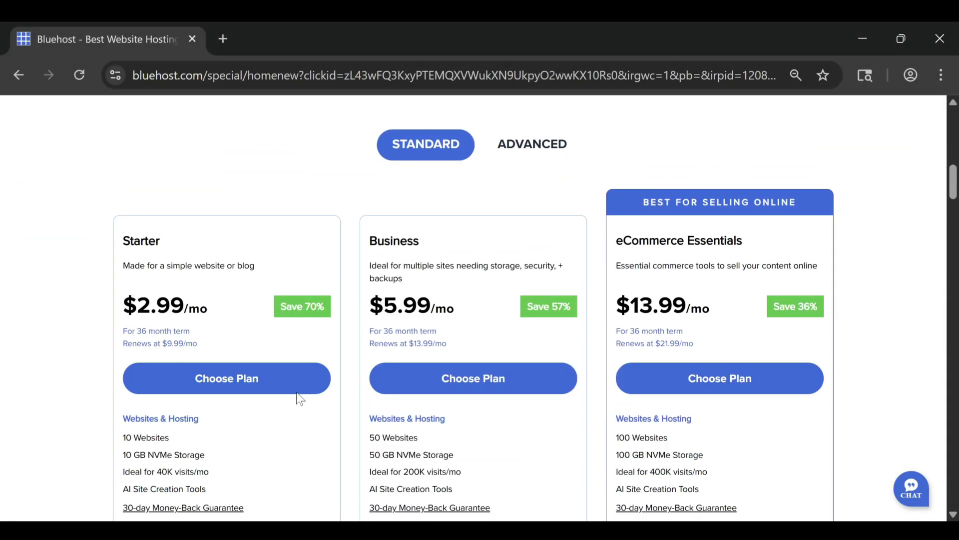
Step: Choose the Starter hosting plan and search for the tcts-consulting.com domain
click(229, 388)
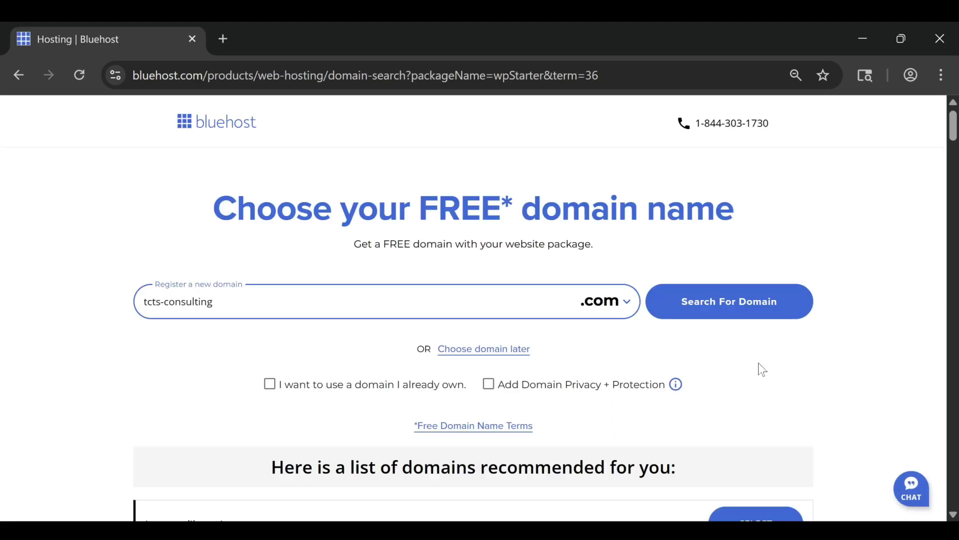
click(743, 302)
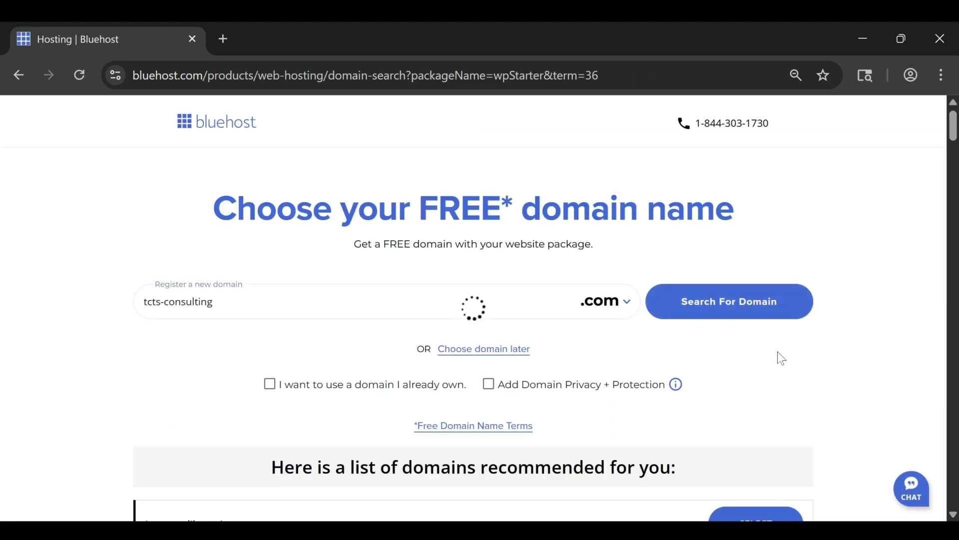
Step: Switch the Starter term to 1 year ($47.88 today), then launch WordPress Admin for Create WP Site Consulting
click(277, 274)
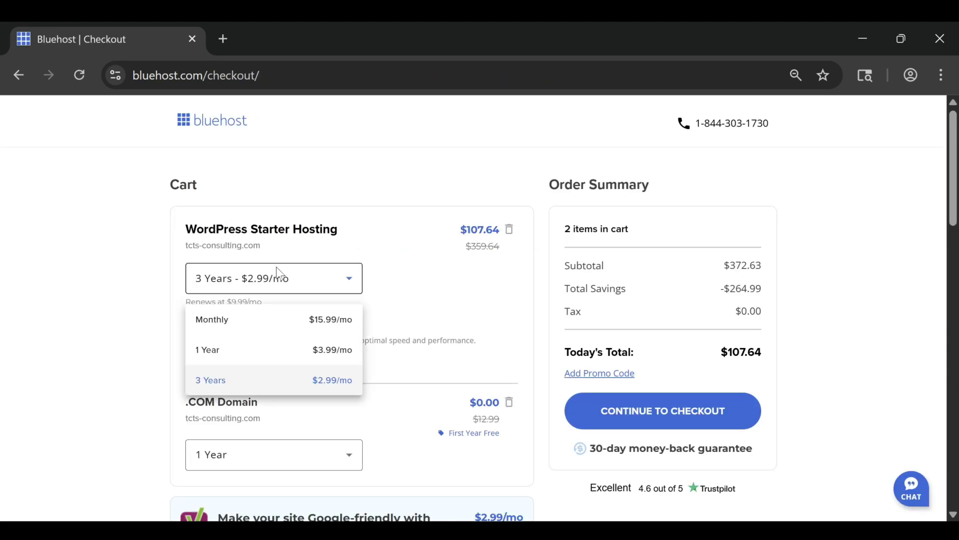
click(215, 361)
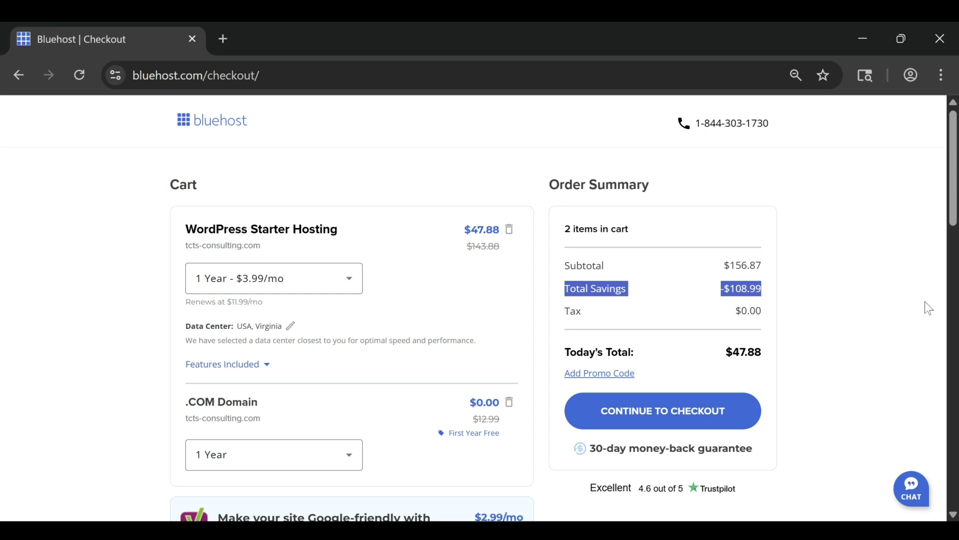
click(882, 272)
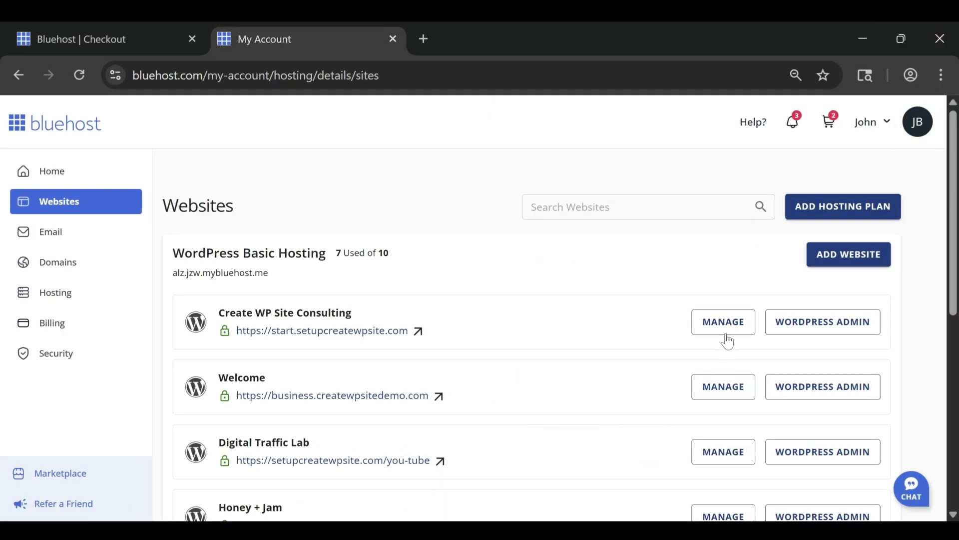
click(726, 339)
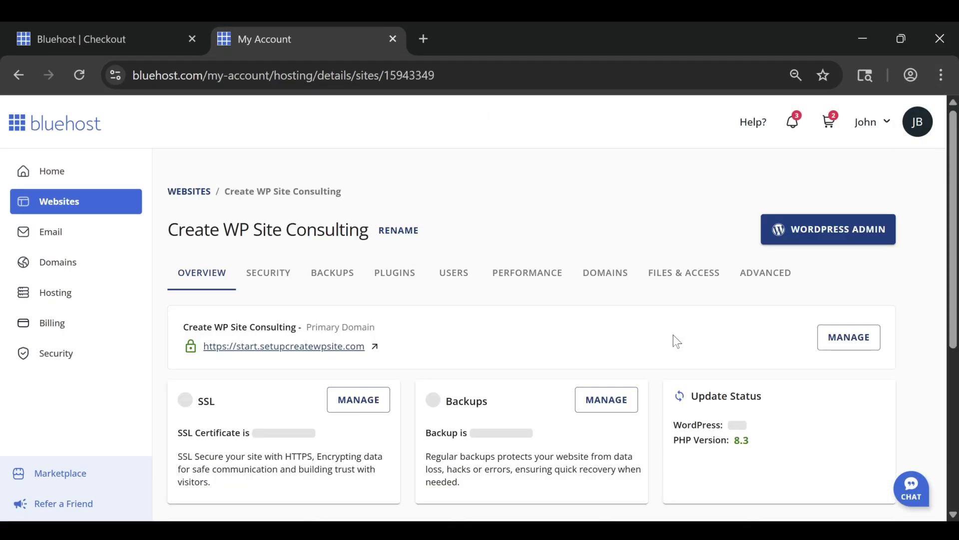
click(807, 238)
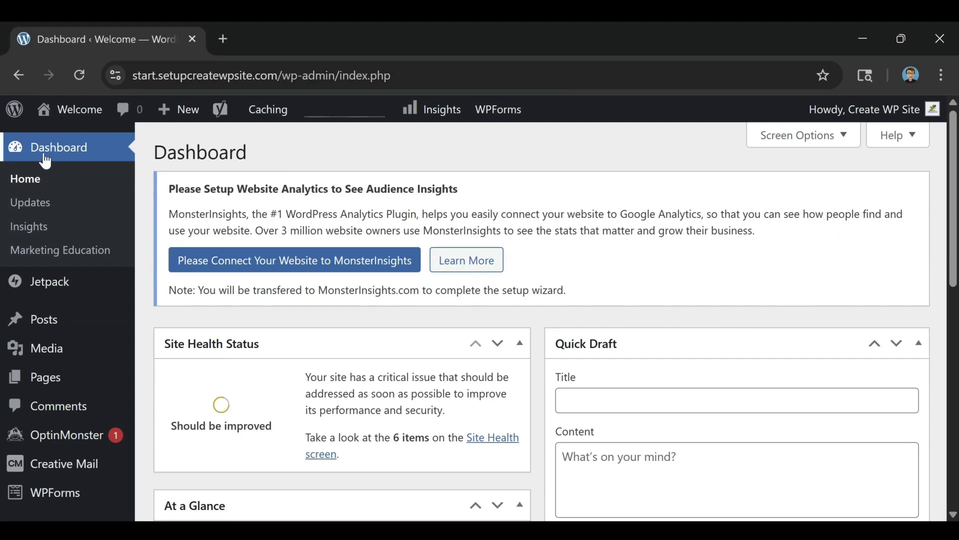
Step: Review the Dashboard's Site Health, Quick Draft, At a Glance and Events panels, then go to Posts
mouse_move(48, 460)
scroll(49, 460, down, 5)
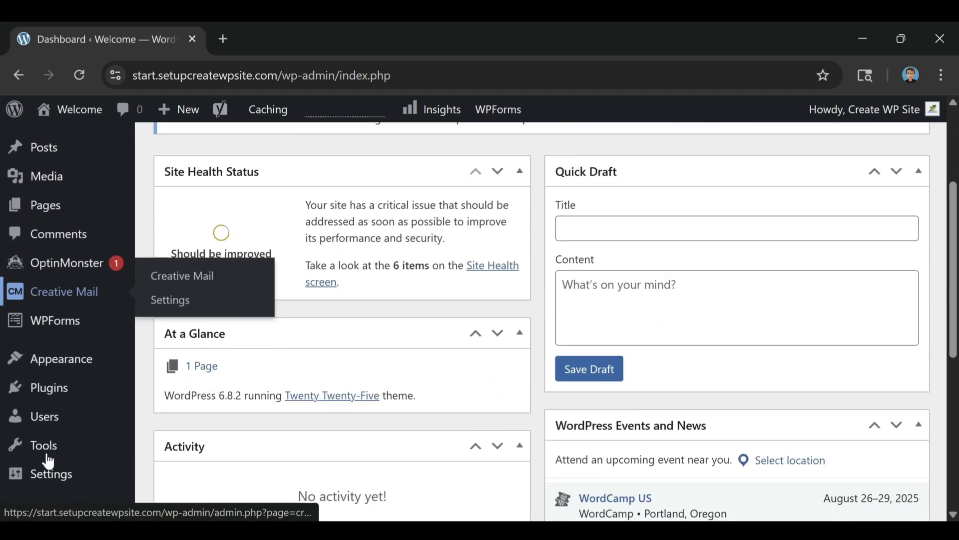
scroll(41, 200, up, 5)
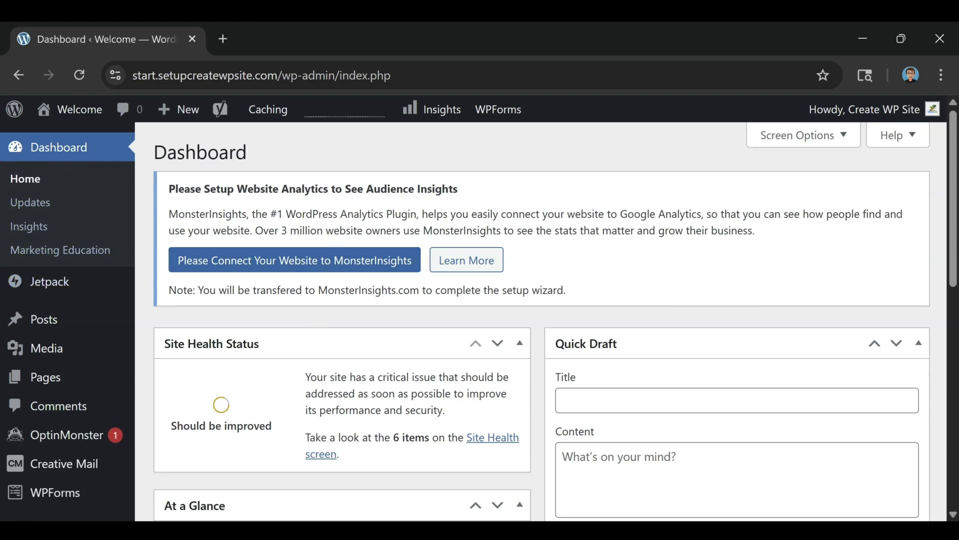
scroll(615, 257, down, 5)
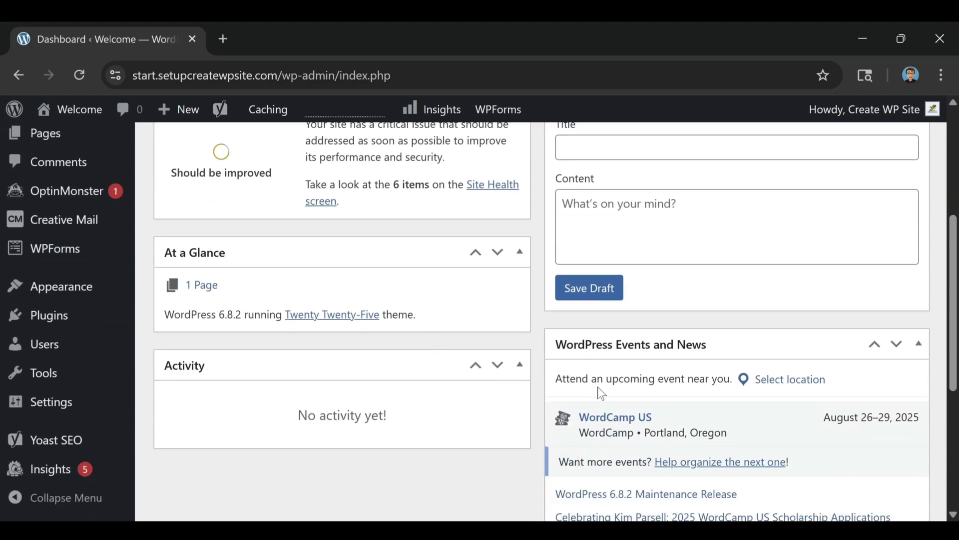
scroll(425, 392, up, 5)
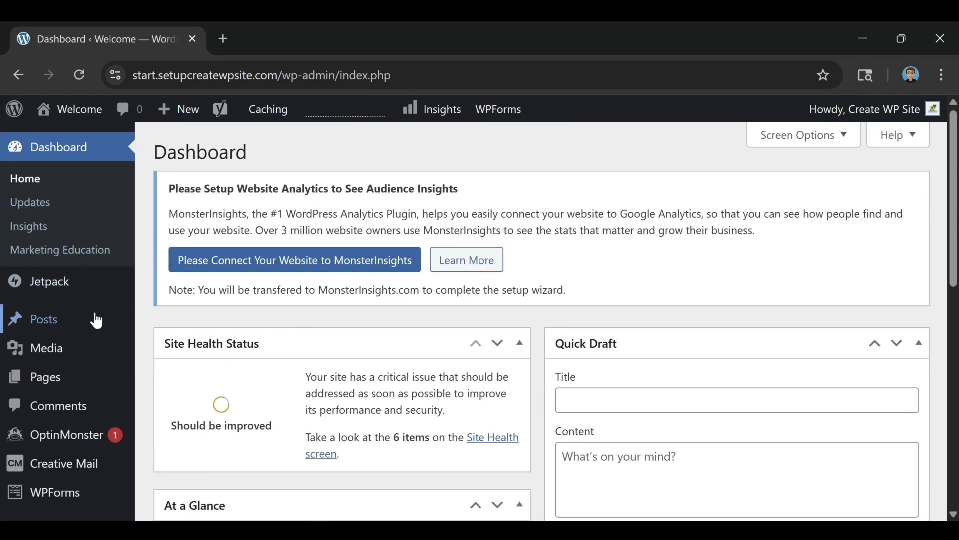
click(46, 328)
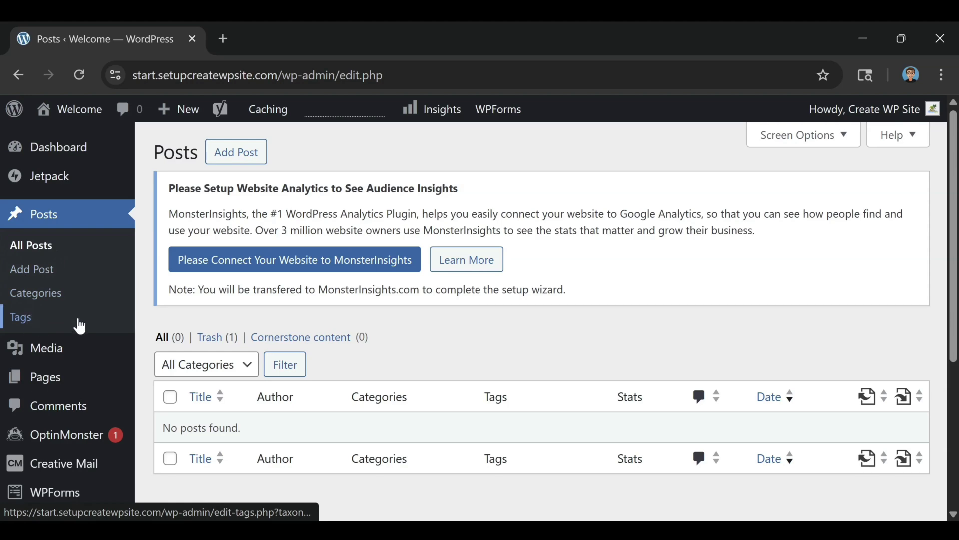
Step: Browse the Media Library and reach the Upload New Media page
click(43, 346)
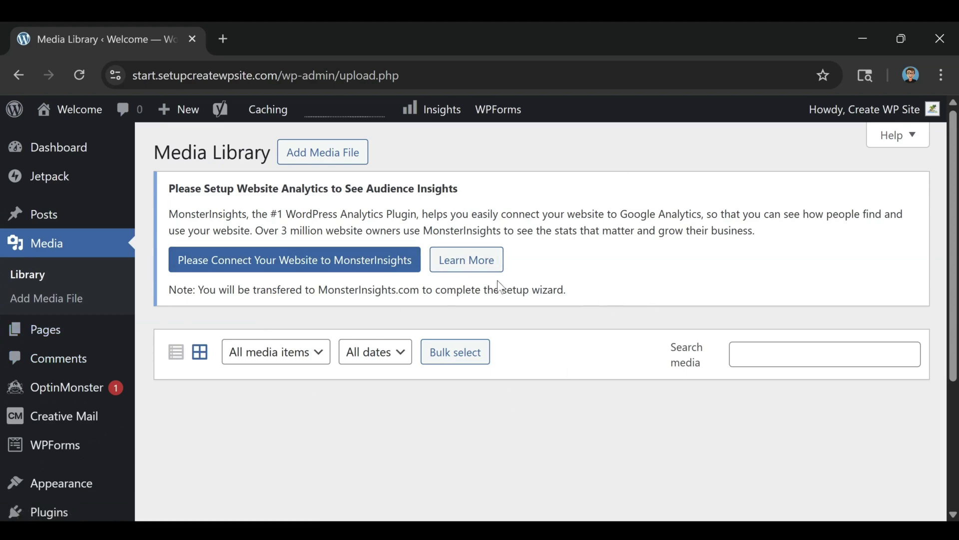
click(56, 300)
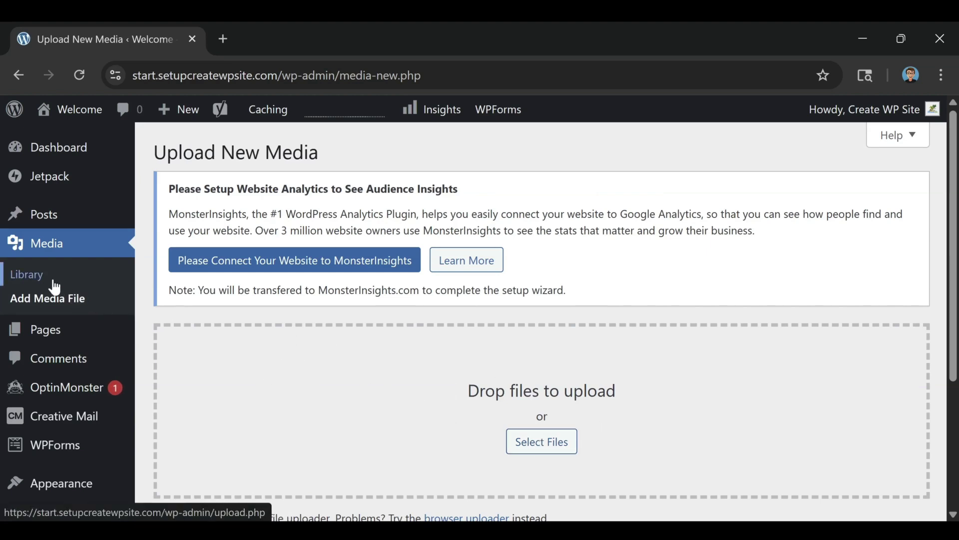
Step: Review the Privacy Policy draft and Sample Page in Pages, then view the empty Comments list
click(52, 341)
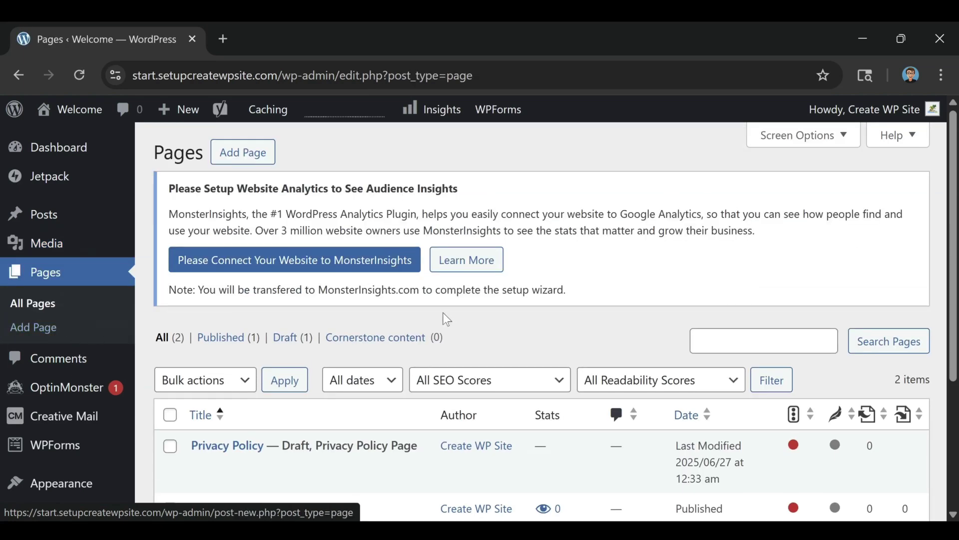
scroll(268, 403, down, 2)
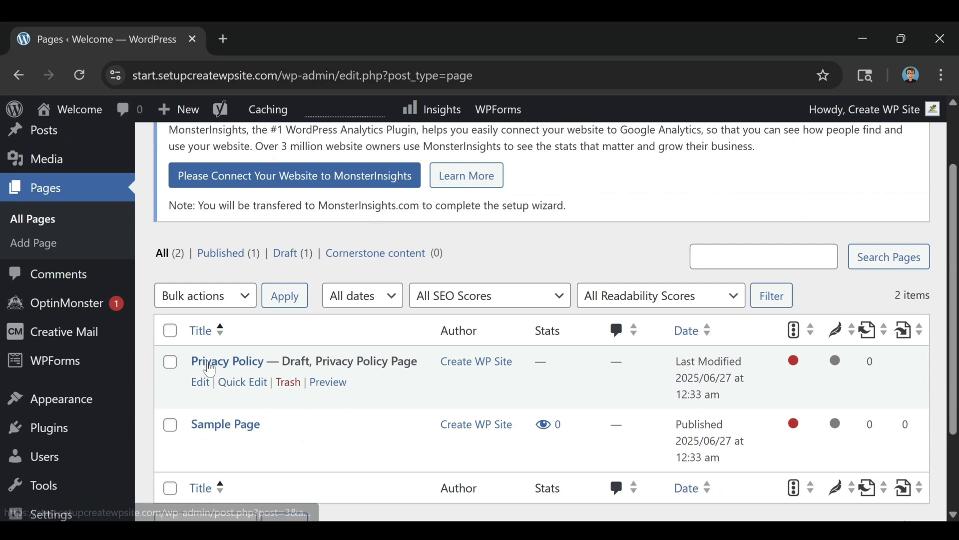
scroll(480, 388, up, 2)
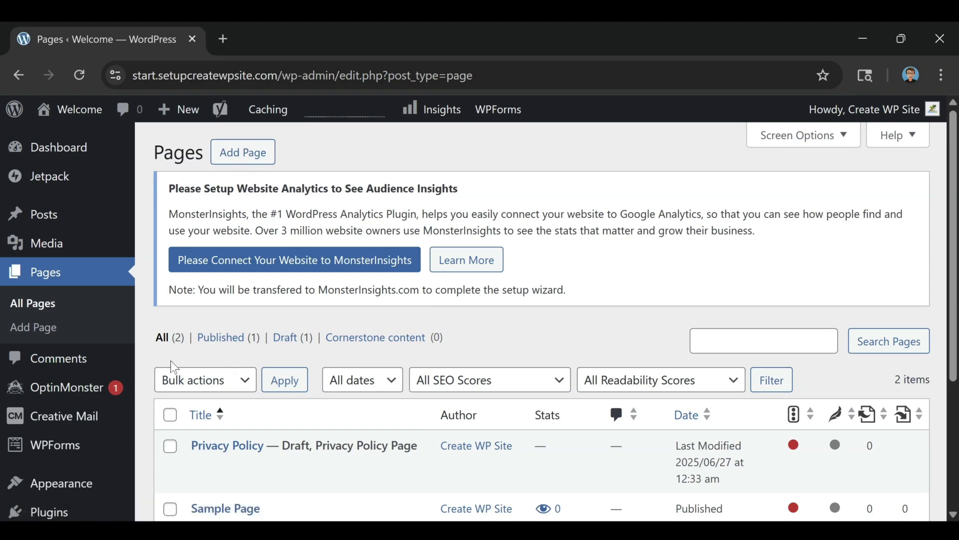
click(50, 365)
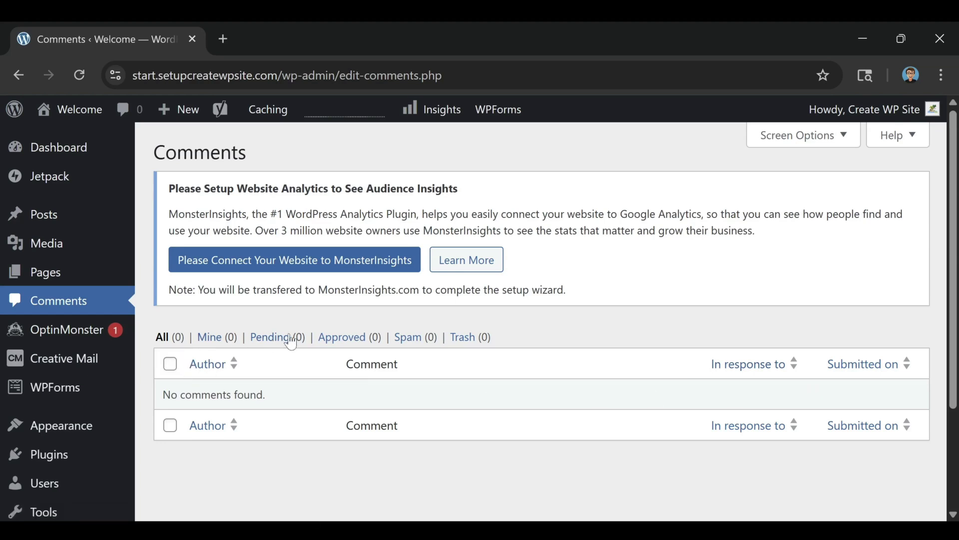
Step: Look through the site's installed themes
click(58, 431)
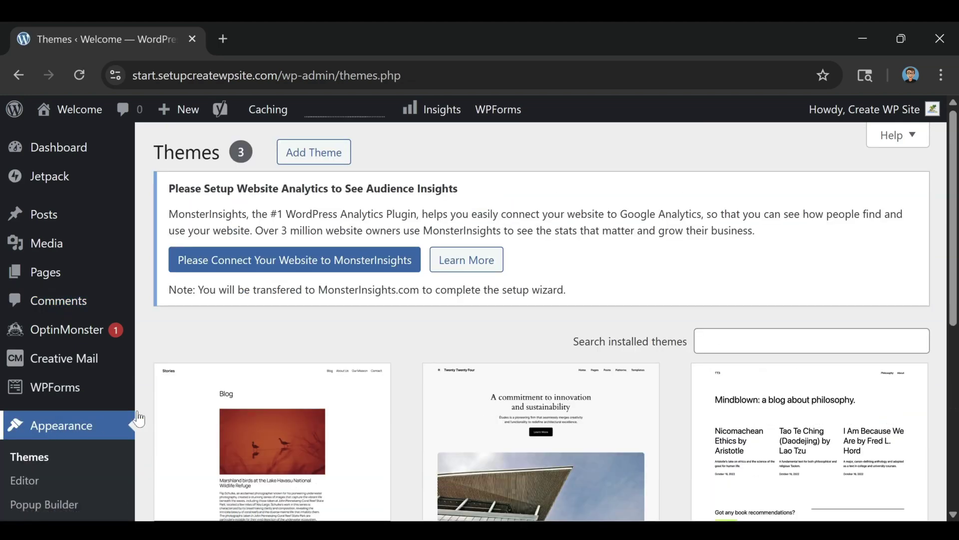
scroll(88, 366, down, 2)
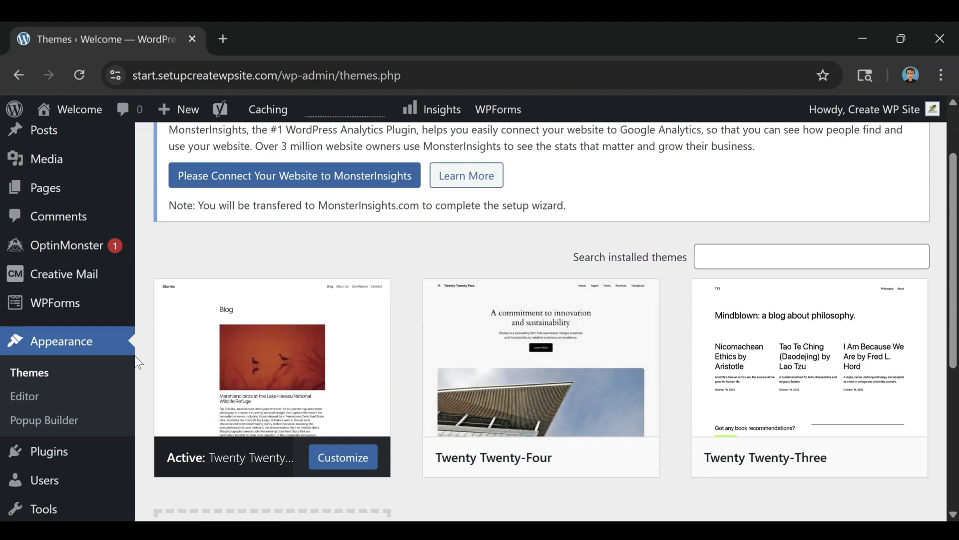
scroll(35, 352, down, 5)
scroll(434, 334, up, 5)
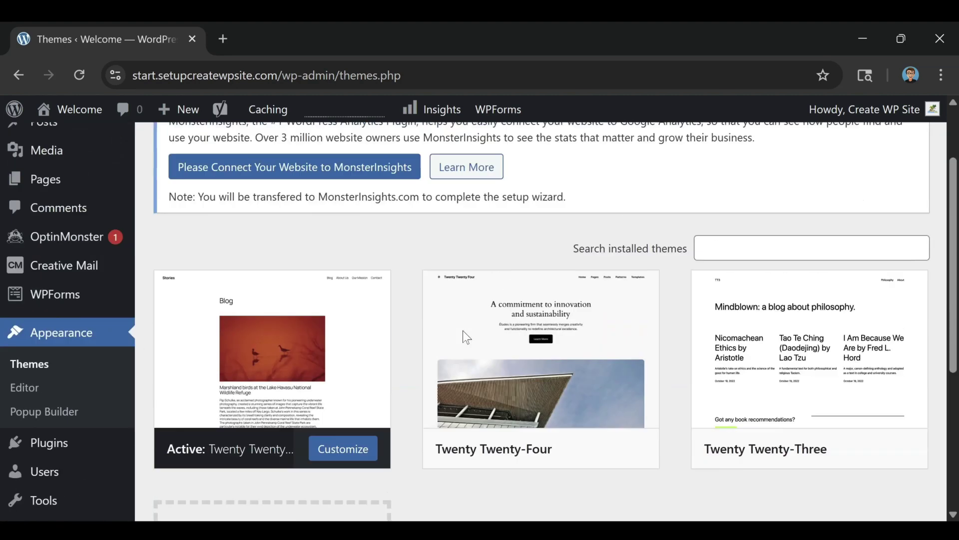
Step: Review the nine installed plugins and bring up the Add Plugins page
click(45, 457)
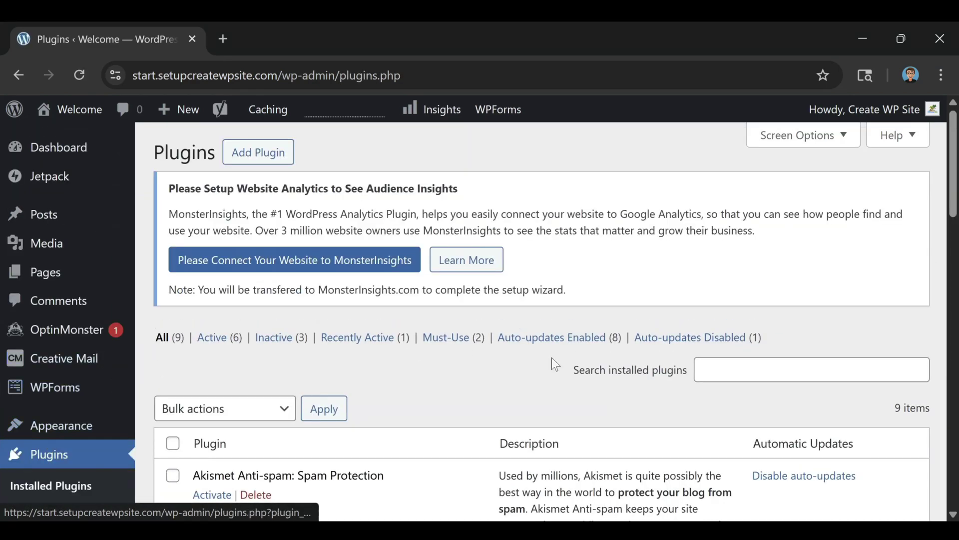
scroll(636, 395, down, 10)
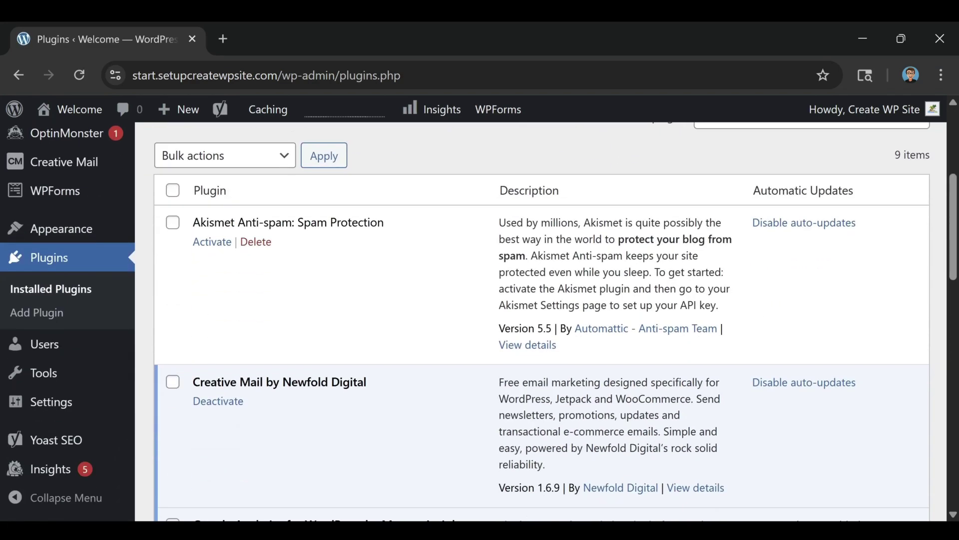
scroll(465, 394, up, 10)
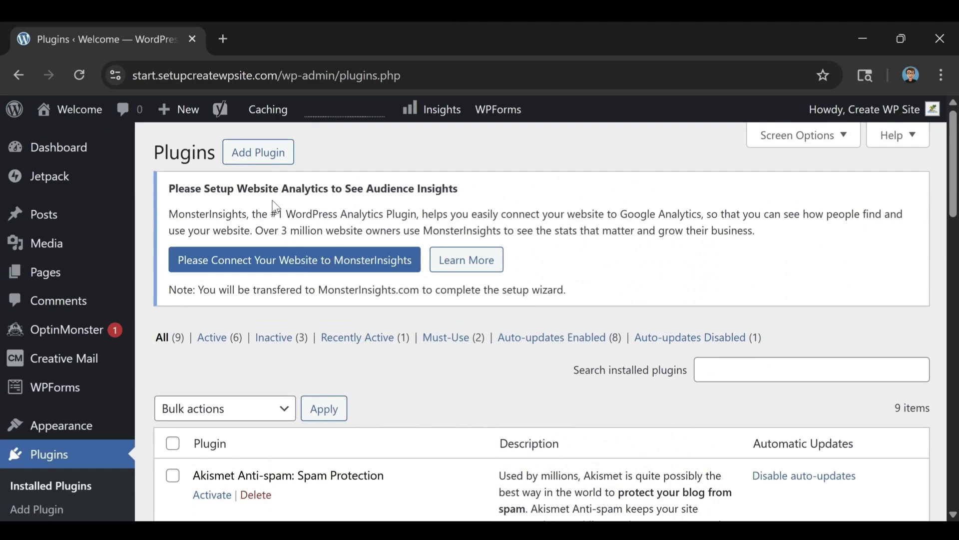
click(260, 155)
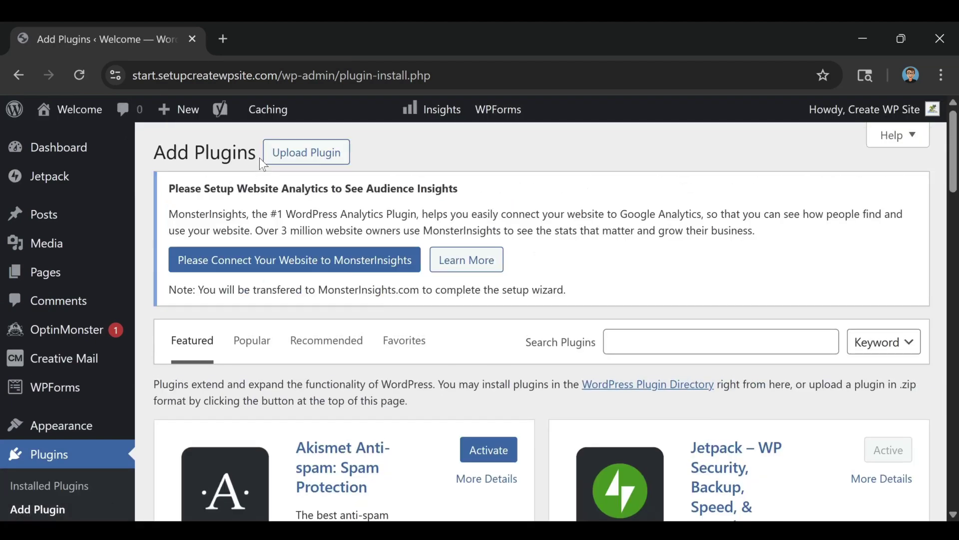
Step: Browse the Popular plugins such as Elementor, Contact Form 7 and WooCommerce, then view Users
scroll(499, 371, down, 5)
scroll(511, 375, up, 5)
click(257, 344)
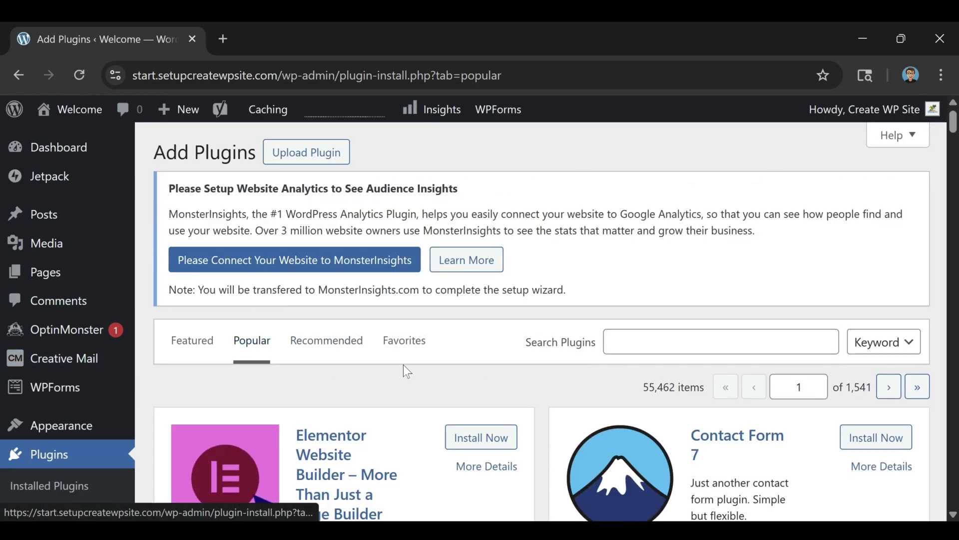
scroll(405, 368, down, 5)
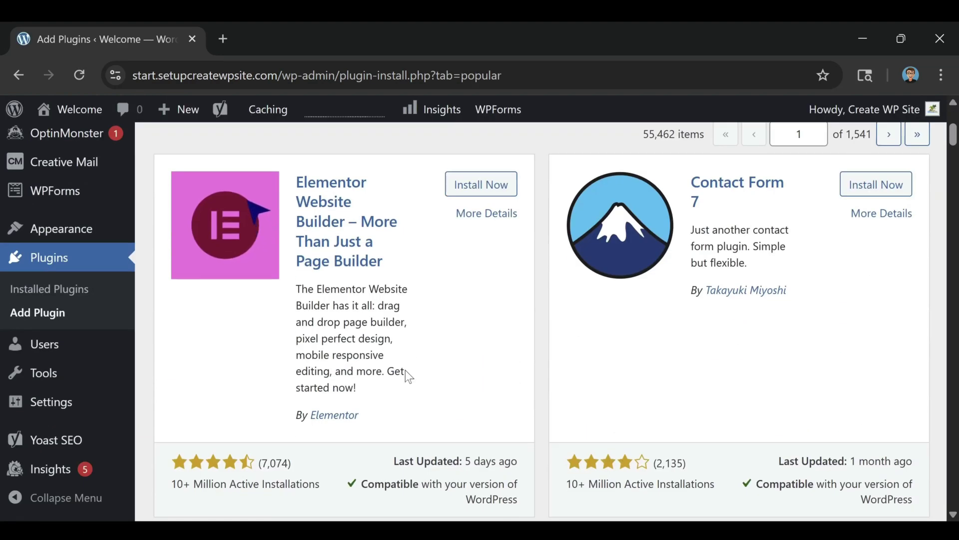
scroll(641, 318, down, 3)
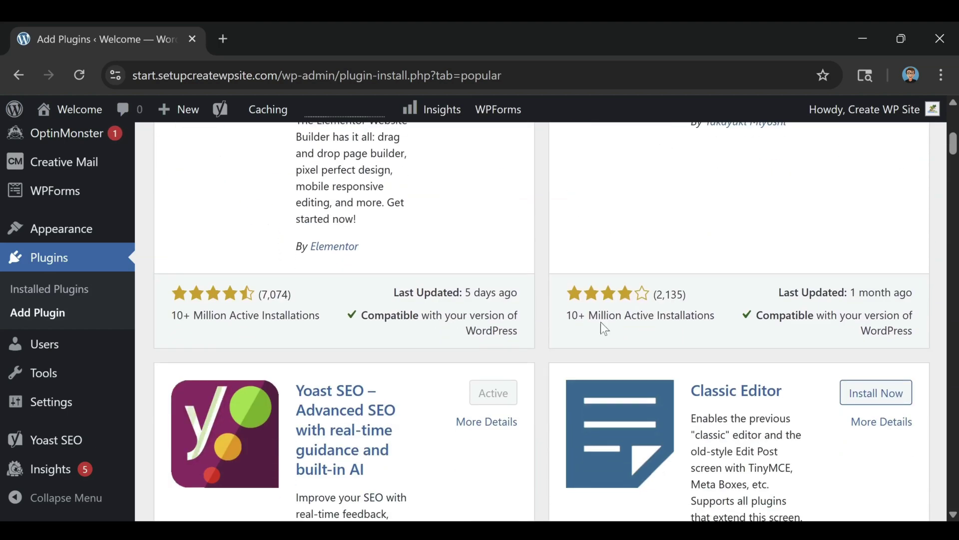
scroll(413, 321, down, 3)
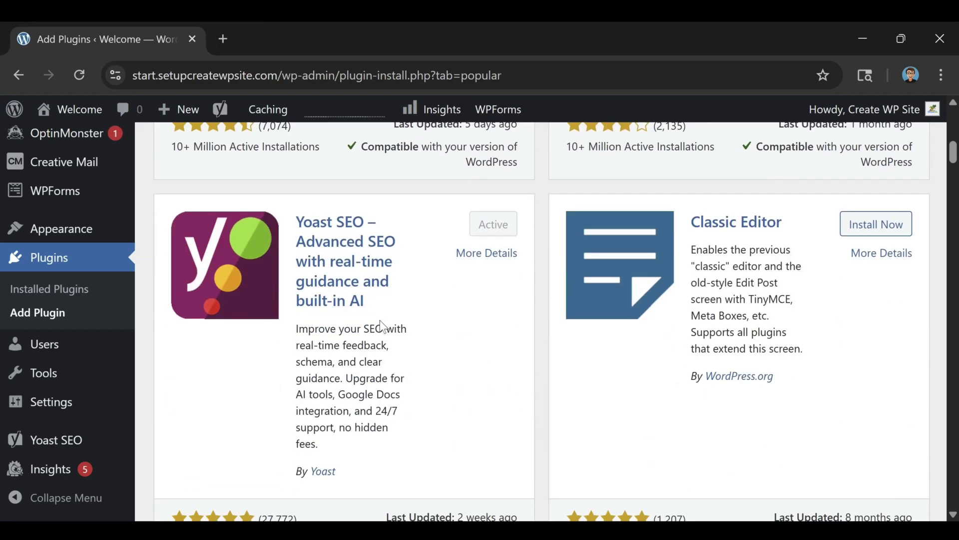
scroll(381, 325, down, 7)
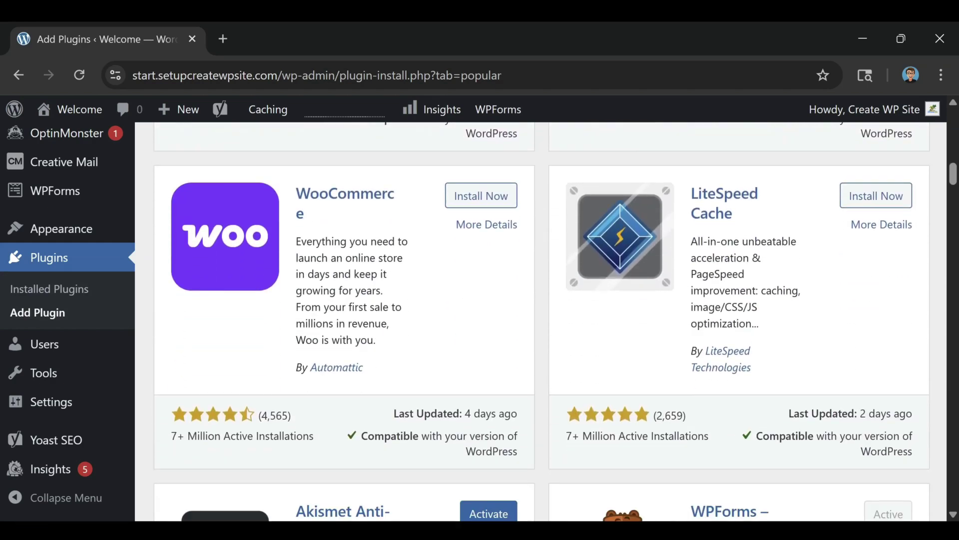
scroll(384, 337, up, 10)
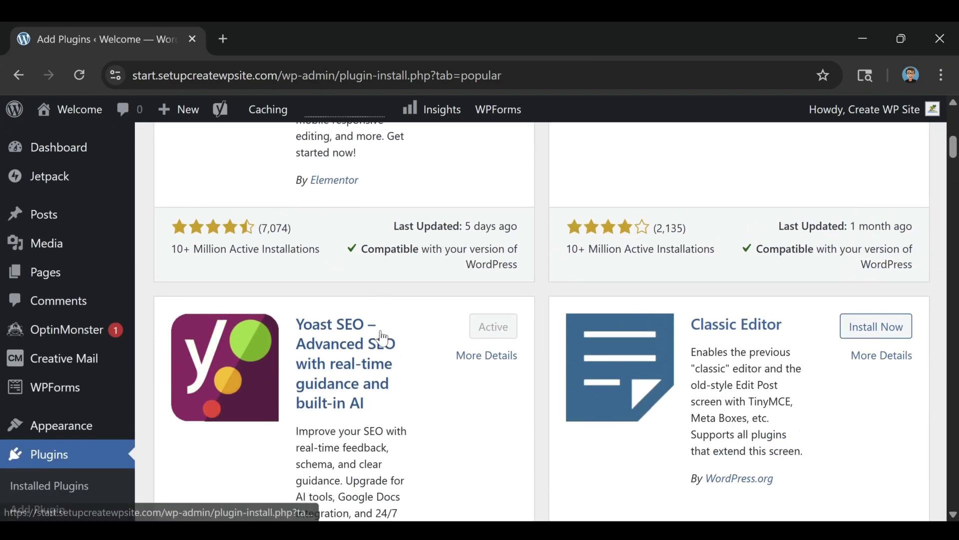
scroll(384, 338, up, 6)
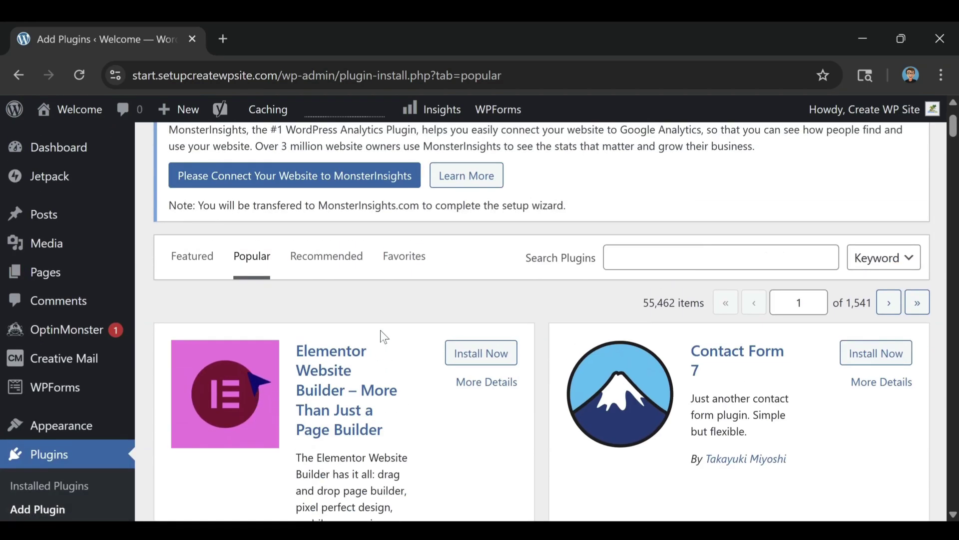
scroll(75, 340, down, 4)
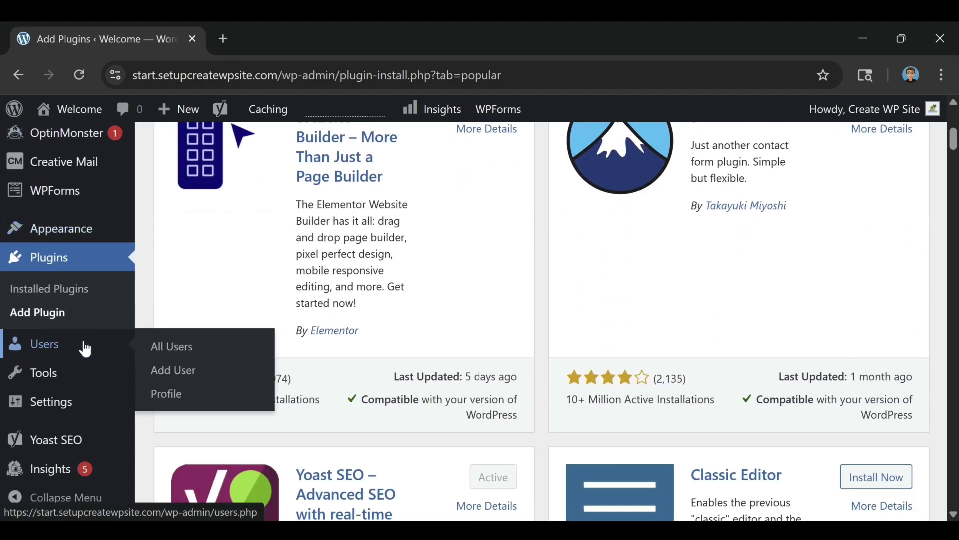
click(42, 354)
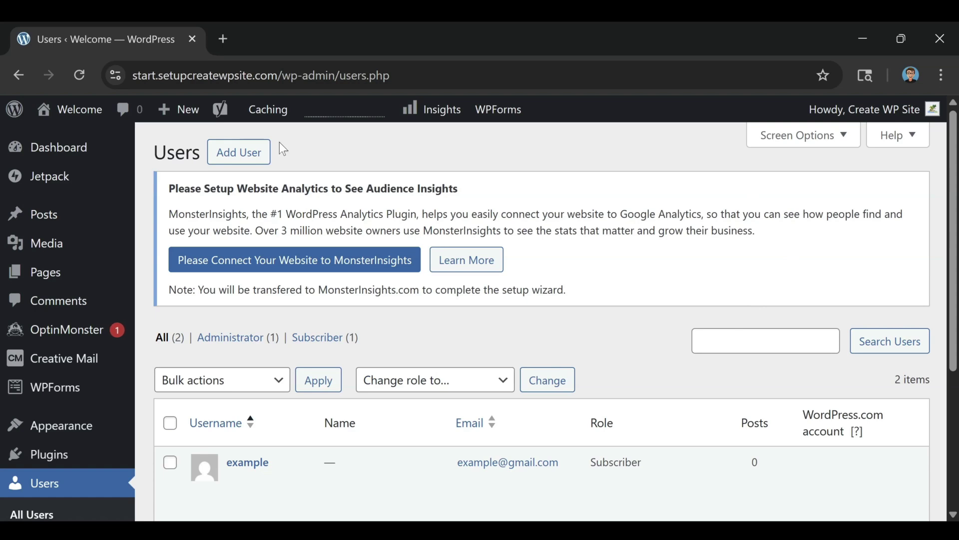
Step: Look over the add-user form and General Settings (site title, timezone, cache level), then view Permalinks
click(228, 157)
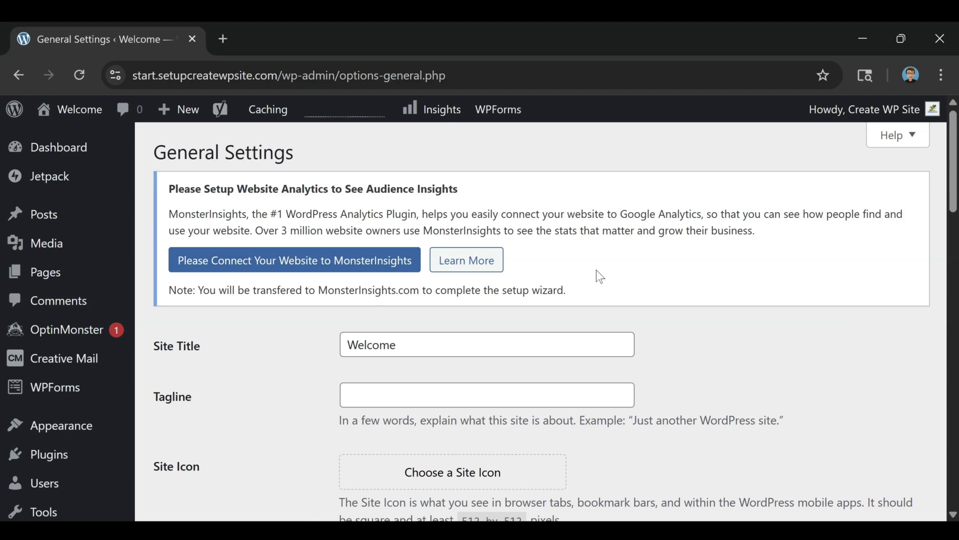
scroll(597, 275, down, 2)
scroll(585, 299, down, 2)
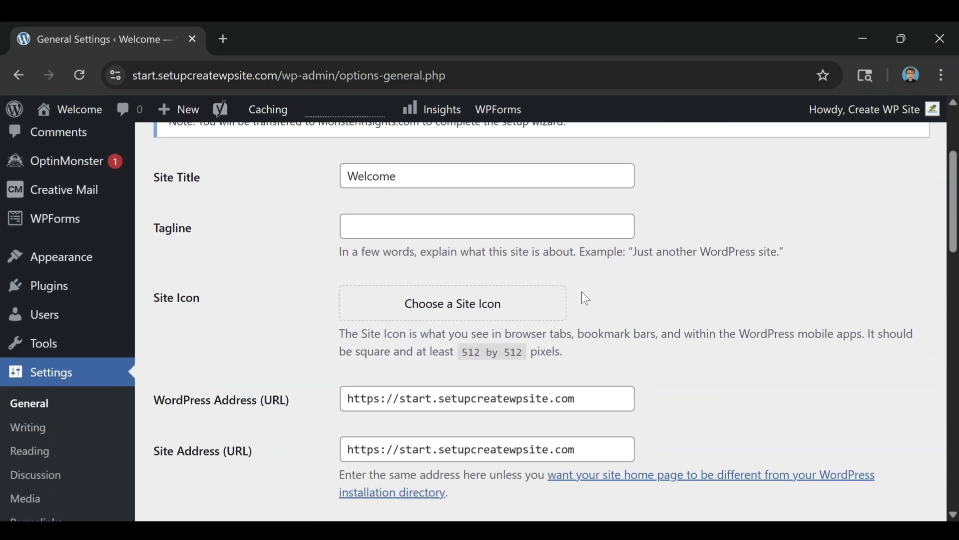
scroll(583, 295, down, 5)
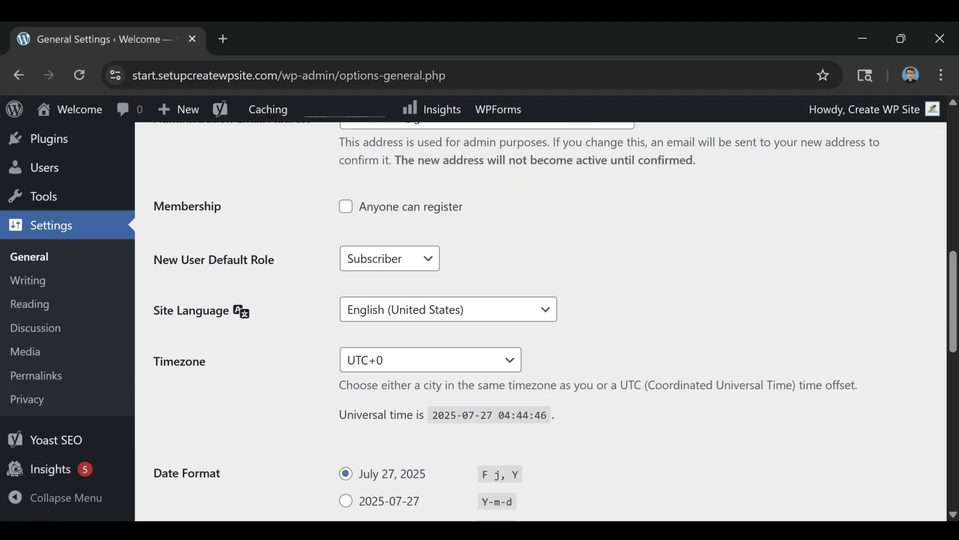
scroll(577, 302, down, 12)
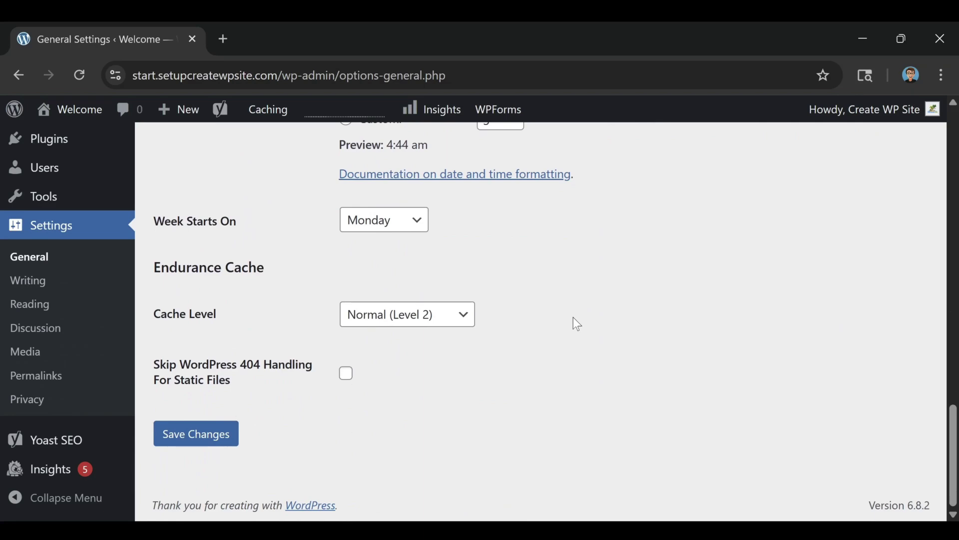
click(129, 381)
Step: Check the Post name permalink structure, glance at Tools, and return to the Dashboard
scroll(302, 402, down, 6)
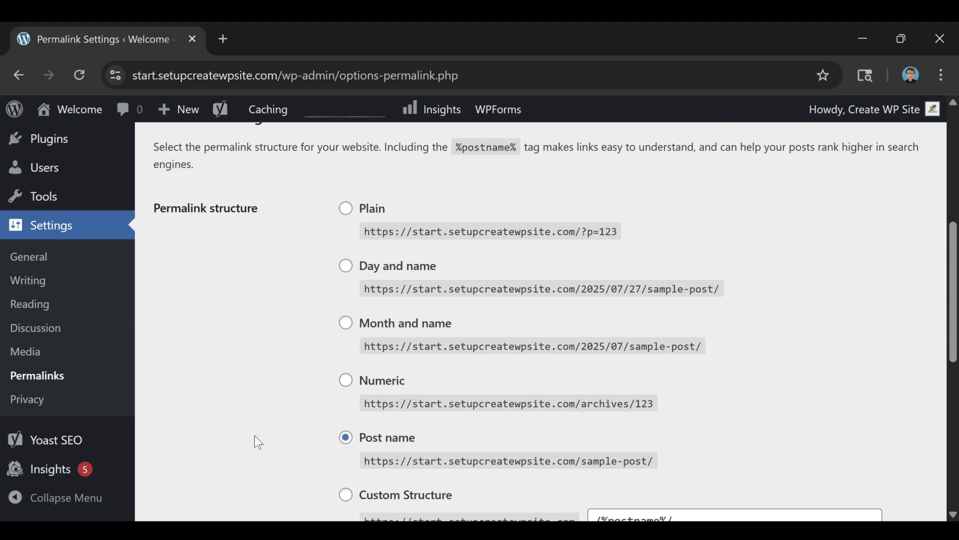
scroll(58, 328, down, 5)
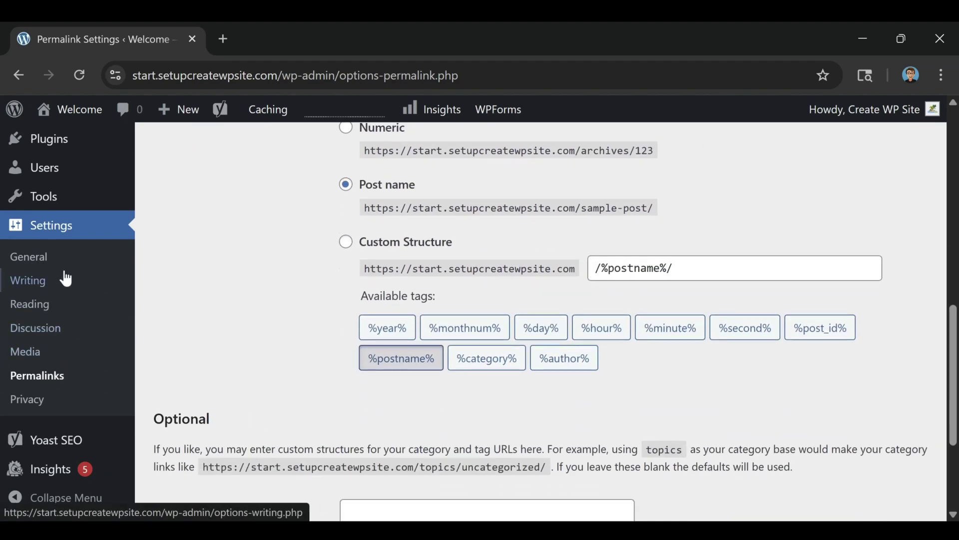
click(34, 195)
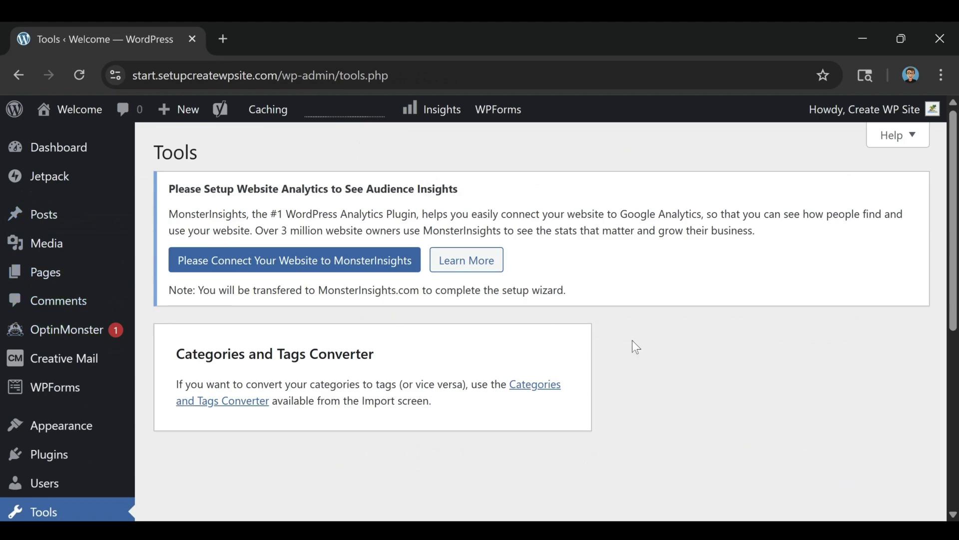
click(50, 160)
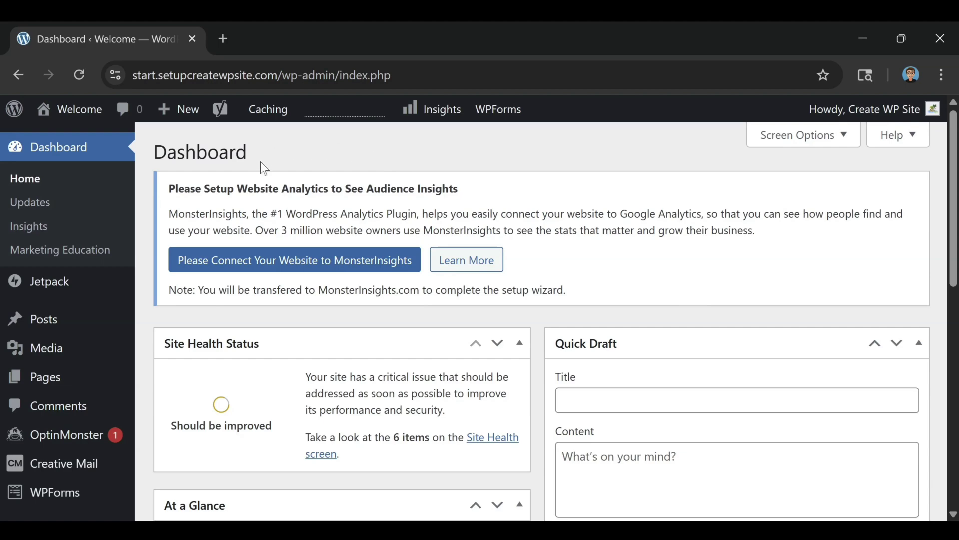
scroll(34, 245, down, 2)
scroll(34, 245, down, 5)
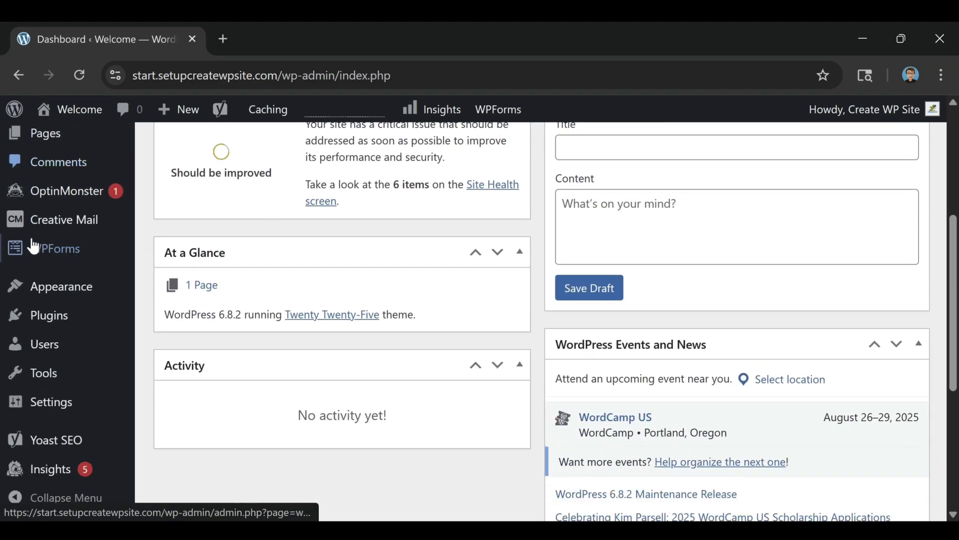
mouse_move(36, 258)
scroll(36, 258, up, 3)
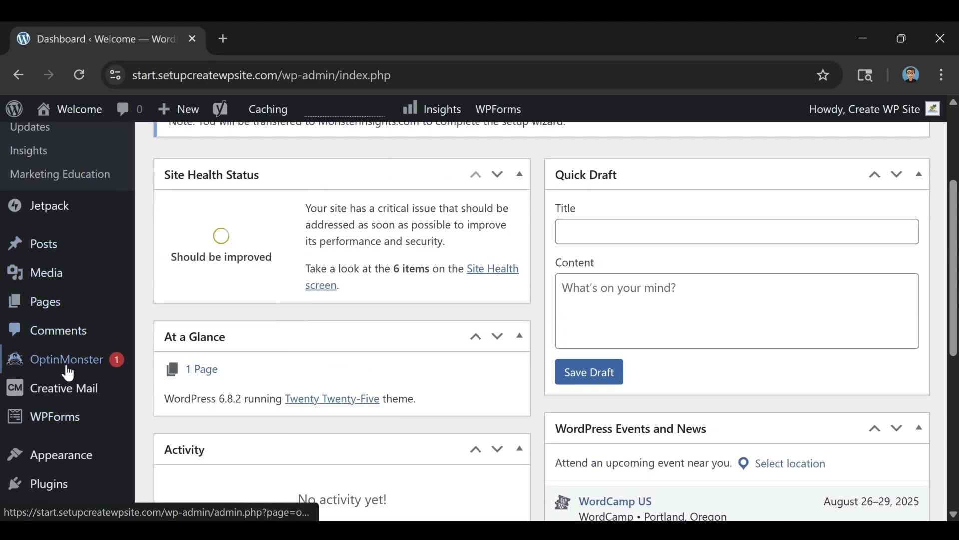
scroll(70, 456, down, 3)
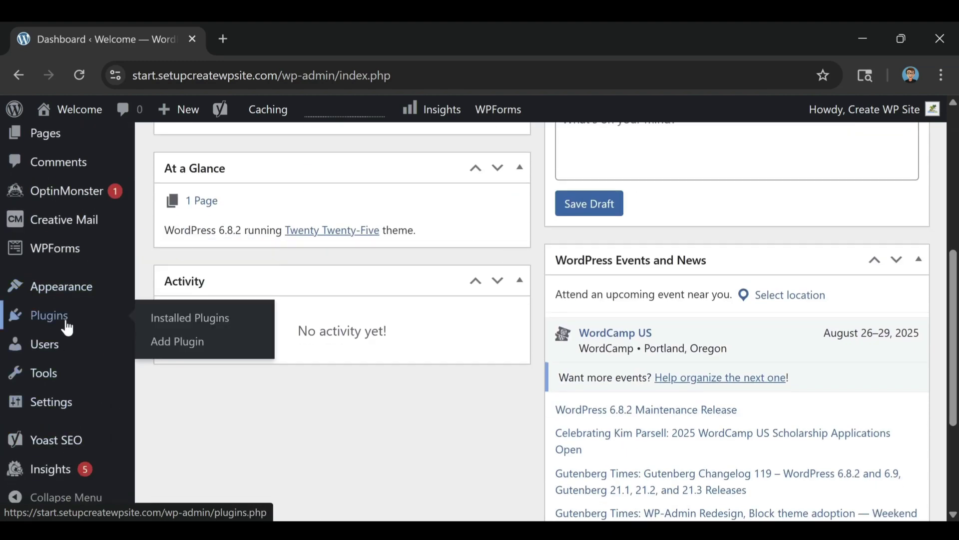
mouse_move(67, 408)
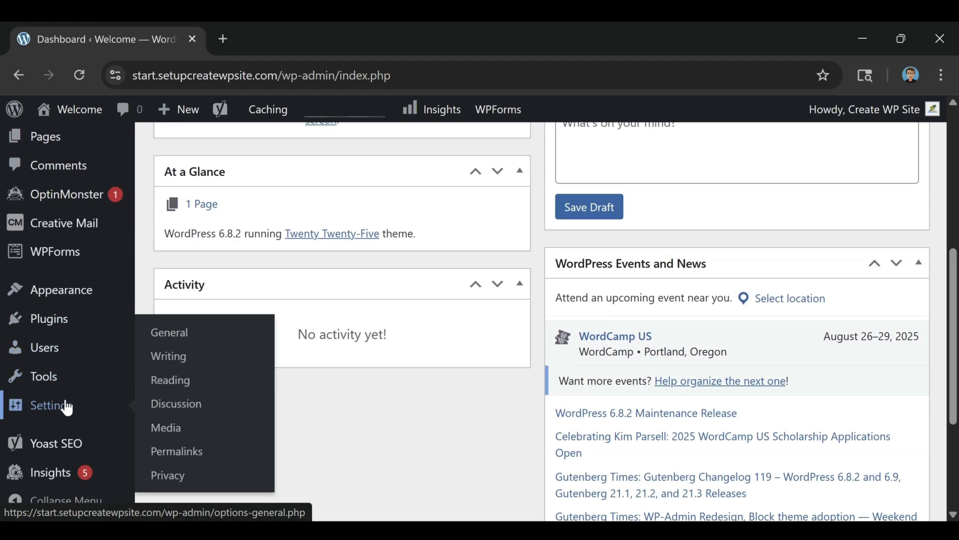
scroll(64, 402, up, 6)
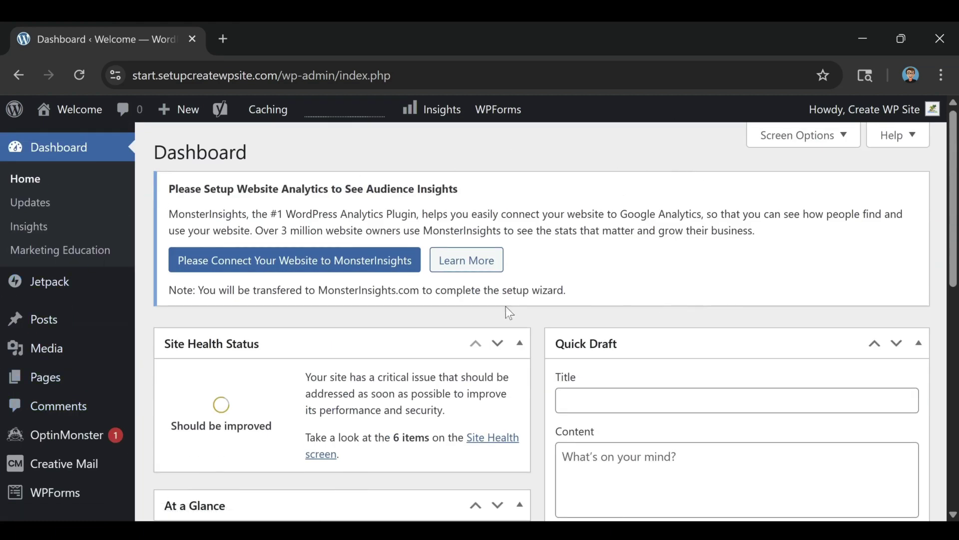